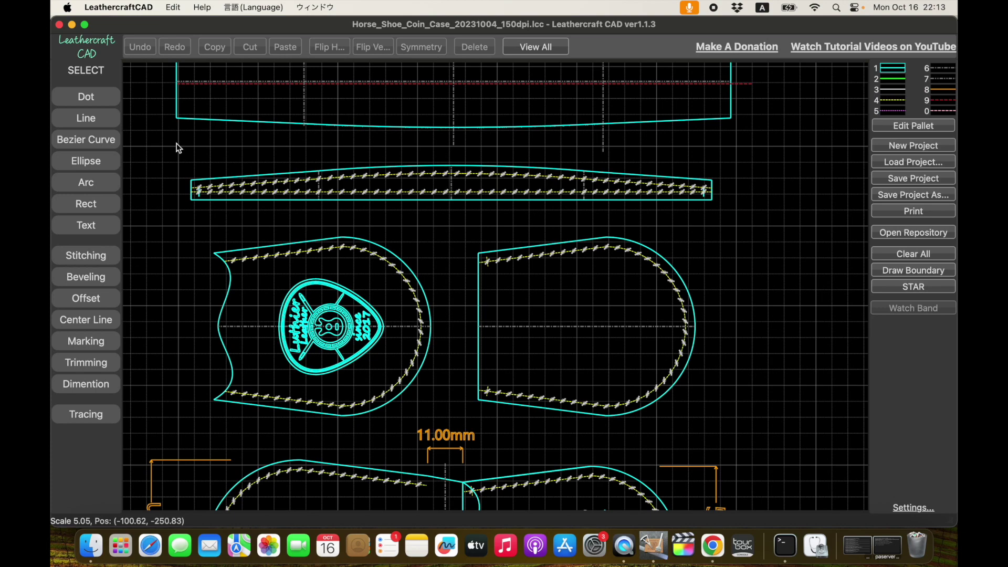
# Delete the stitches at the strap's left end and right section.
pyautogui.moveTo(176, 147); pyautogui.dragTo(202, 203, button='middle')
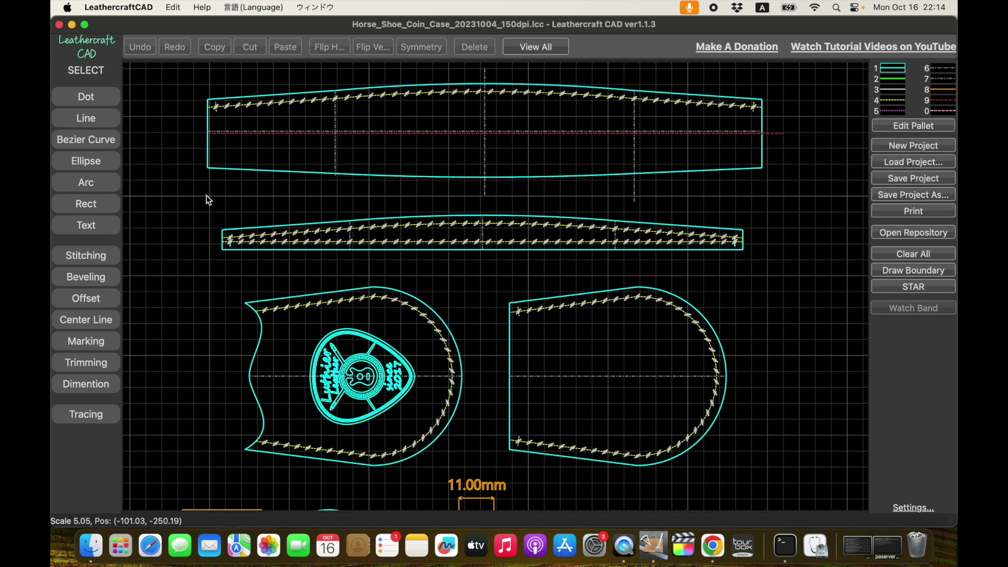
pyautogui.click(207, 195)
pyautogui.moveTo(207, 197); pyautogui.dragTo(326, 278)
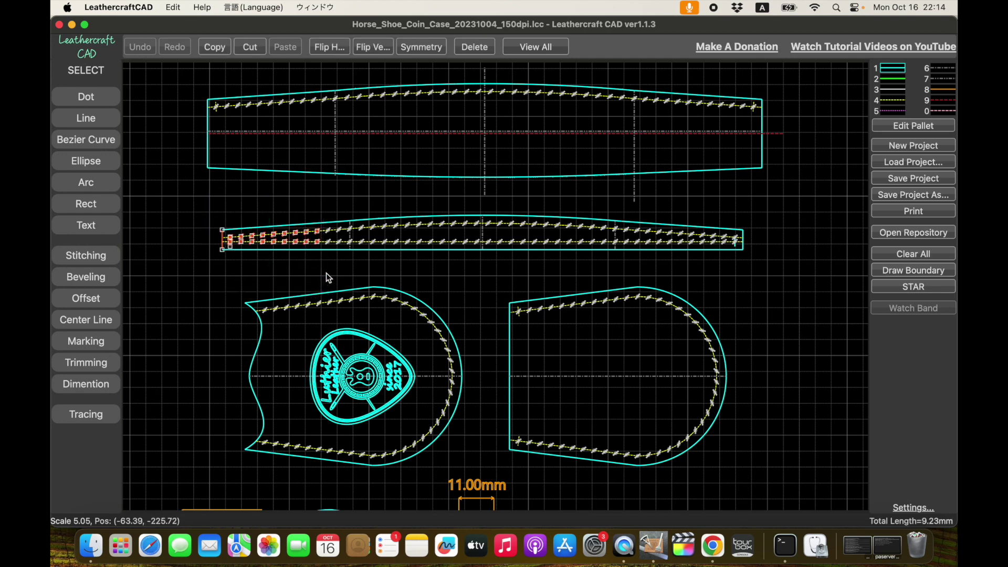
pyautogui.press('Delete')
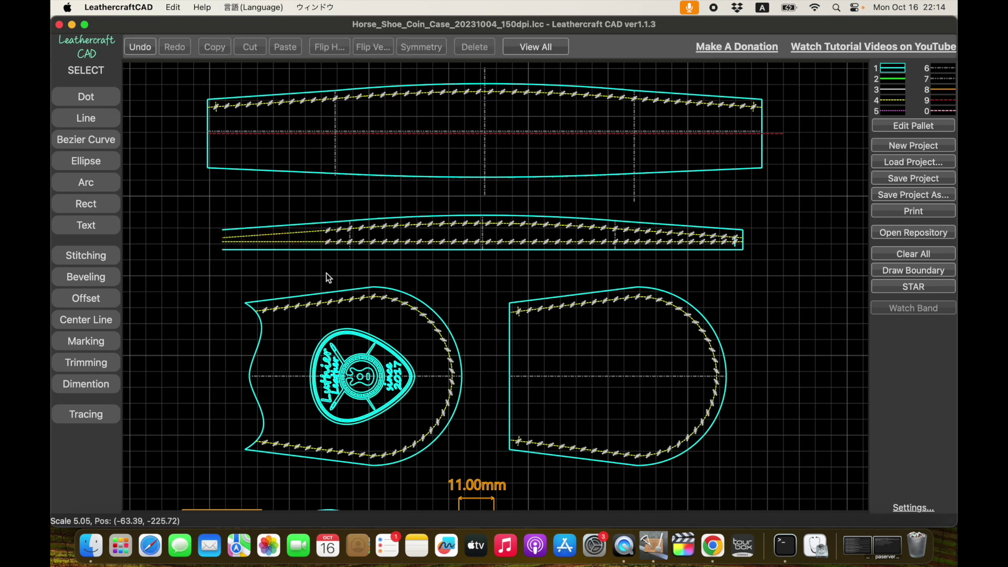
pyautogui.click(540, 211)
pyautogui.moveTo(540, 212); pyautogui.dragTo(619, 281)
pyautogui.press('Delete')
# Delete the right piece's rounded end with its stitches, then undo twice to restore it and the strap stitches.
pyautogui.moveTo(519, 271)
pyautogui.mouseDown()
pyautogui.moveTo(701, 450)
pyautogui.moveTo(741, 465)
pyautogui.mouseUp()
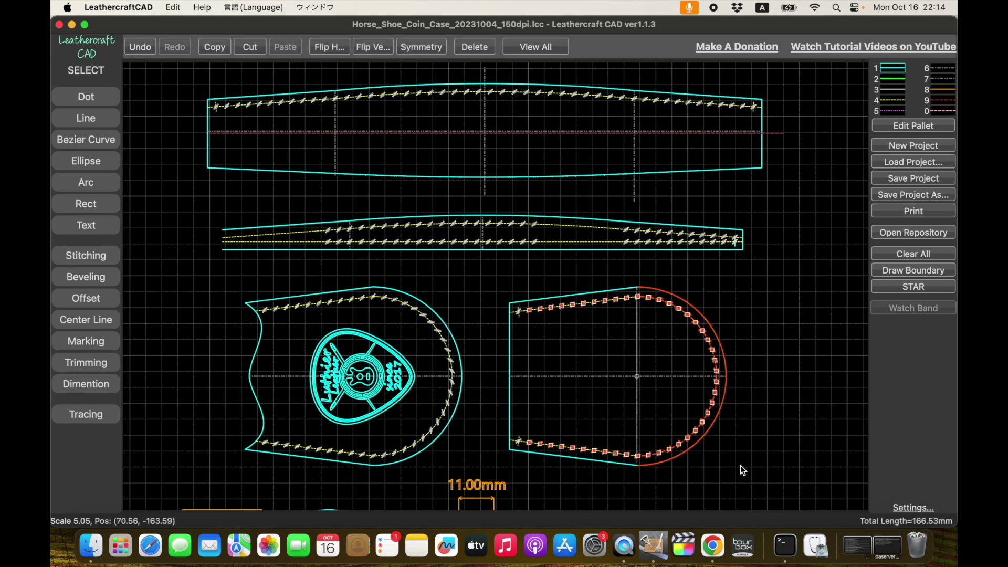
pyautogui.press('Delete')
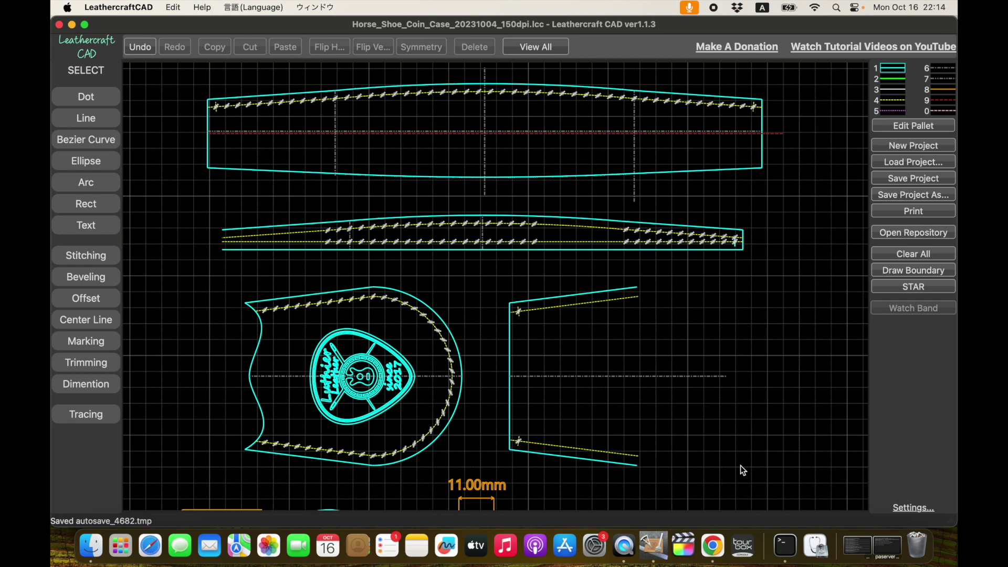
pyautogui.moveTo(740, 471)
pyautogui.mouseDown(button='middle')
pyautogui.moveTo(741, 119)
pyautogui.moveTo(733, 406)
pyautogui.mouseUp(button='middle')
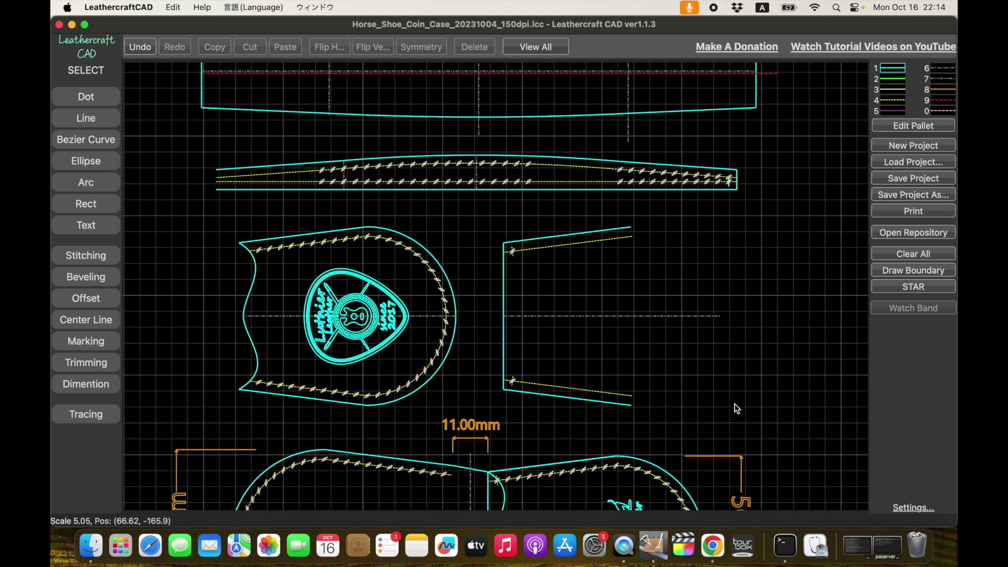
pyautogui.moveTo(778, 207); pyautogui.dragTo(803, 274, button='middle')
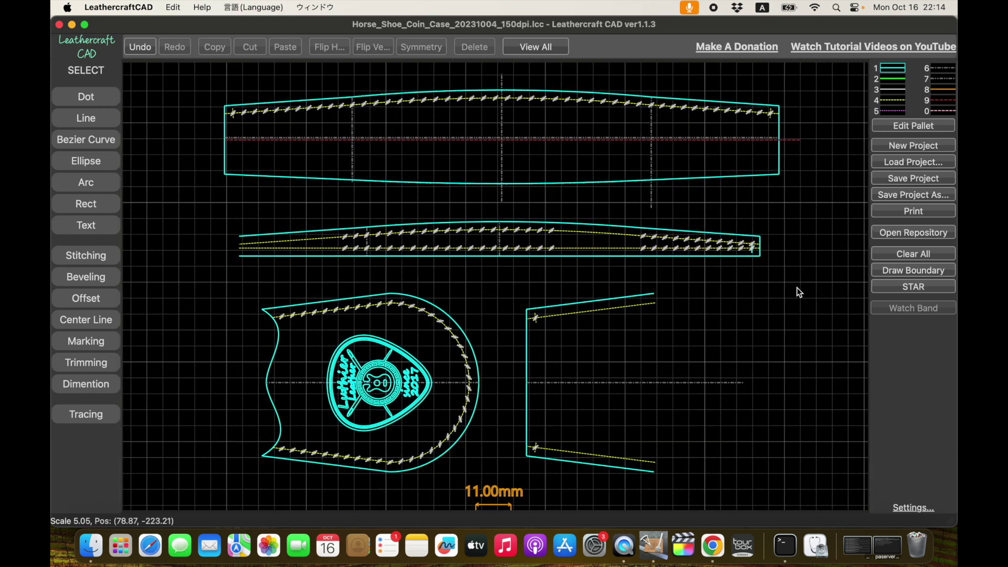
pyautogui.press('super+z')
pyautogui.press('super+z')
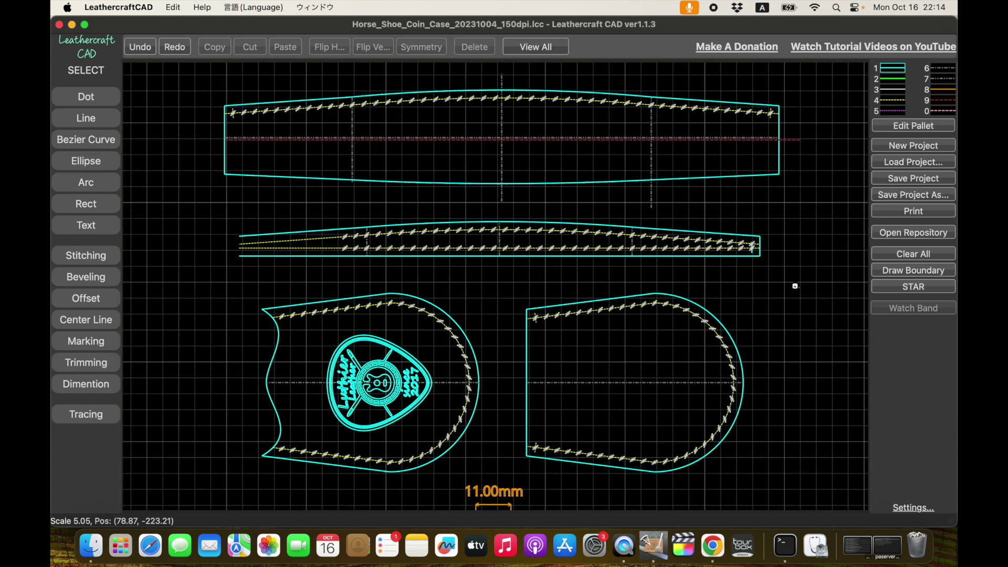
pyautogui.press('super+z')
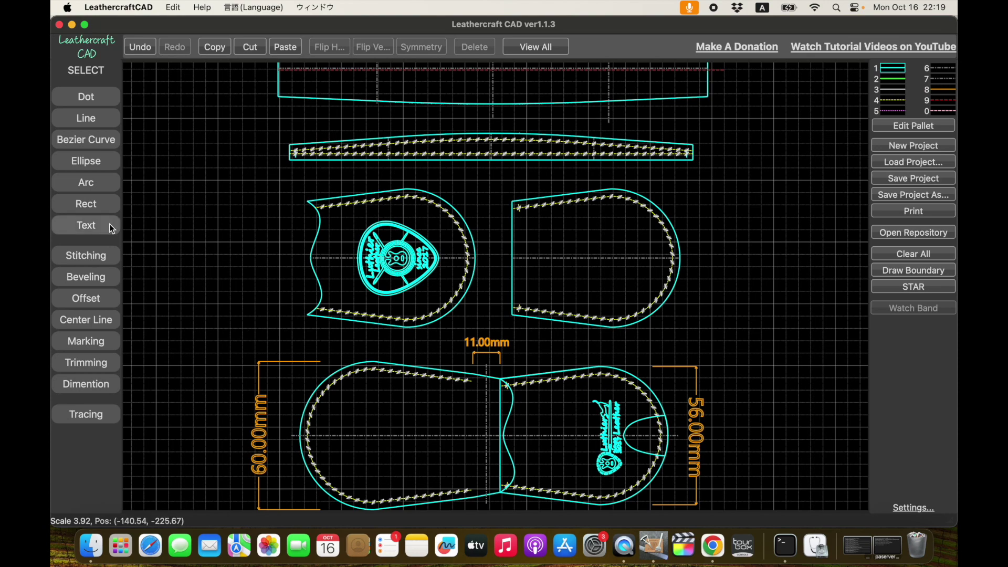
# Place two test labels, 'asdasdads' and 'asdas', beside the pattern pieces.
pyautogui.click(91, 227)
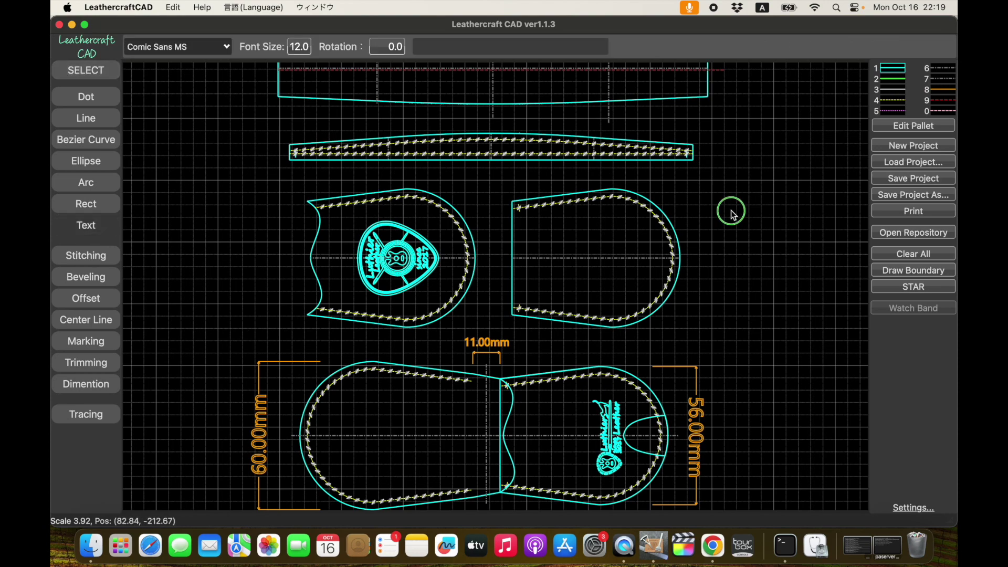
pyautogui.hscroll(5, 460, 205)
pyautogui.hscroll(3, 459, 204)
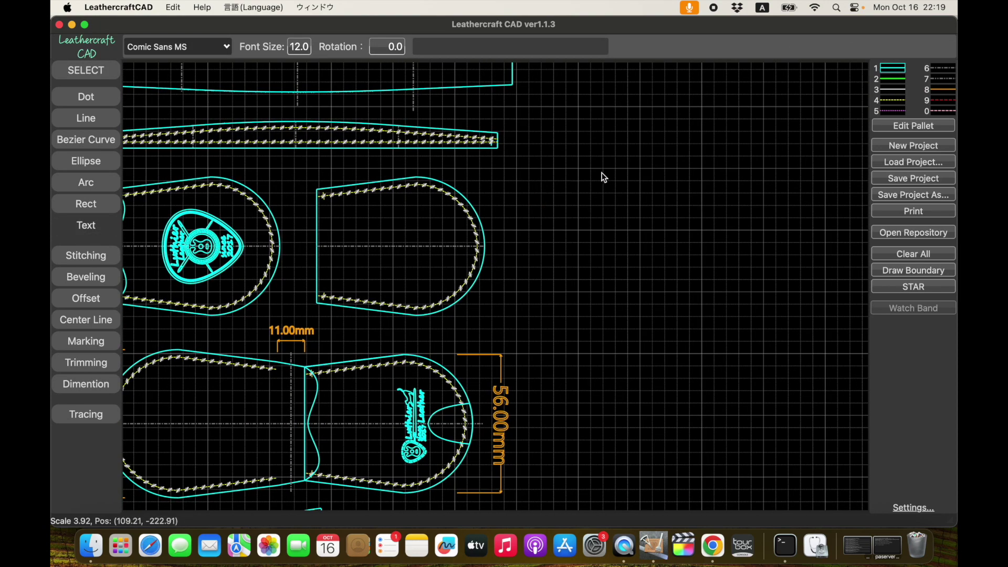
pyautogui.click(563, 174)
pyautogui.write('asdasdads')
pyautogui.press('Return')
pyautogui.click(609, 313)
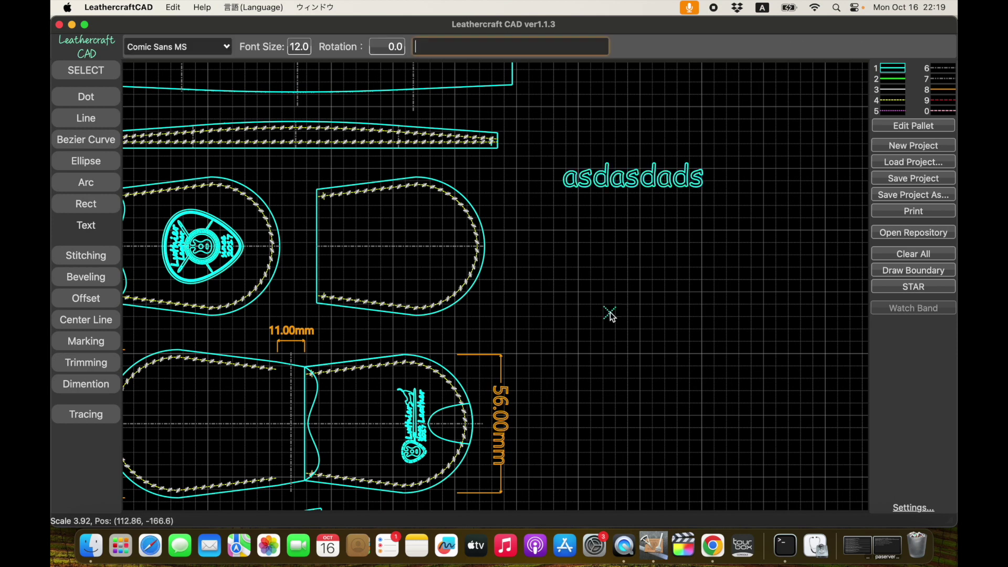
pyautogui.write('asdas')
pyautogui.press('Return')
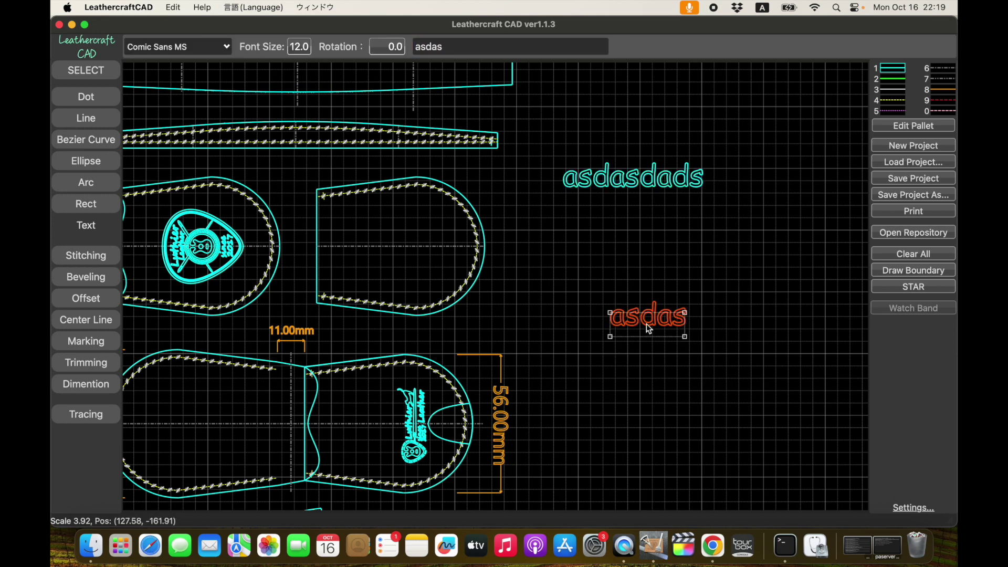
pyautogui.scroll(-1, 647, 325)
pyautogui.scroll(-1, 647, 324)
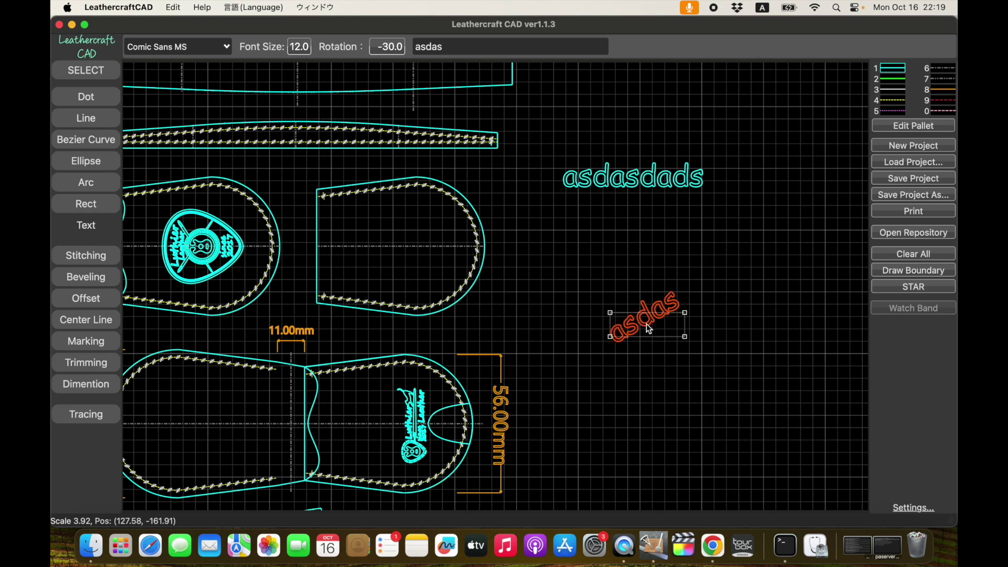
# Rotate the asdasdads label upward to the right and move it up and right.
pyautogui.click(640, 180)
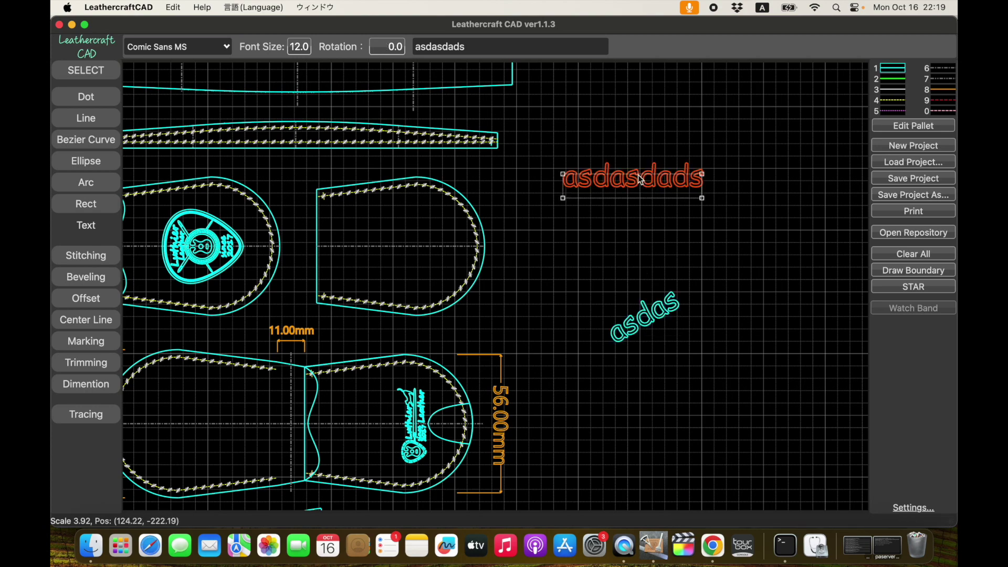
pyautogui.scroll(-1, 641, 180)
pyautogui.scroll(-1, 641, 180)
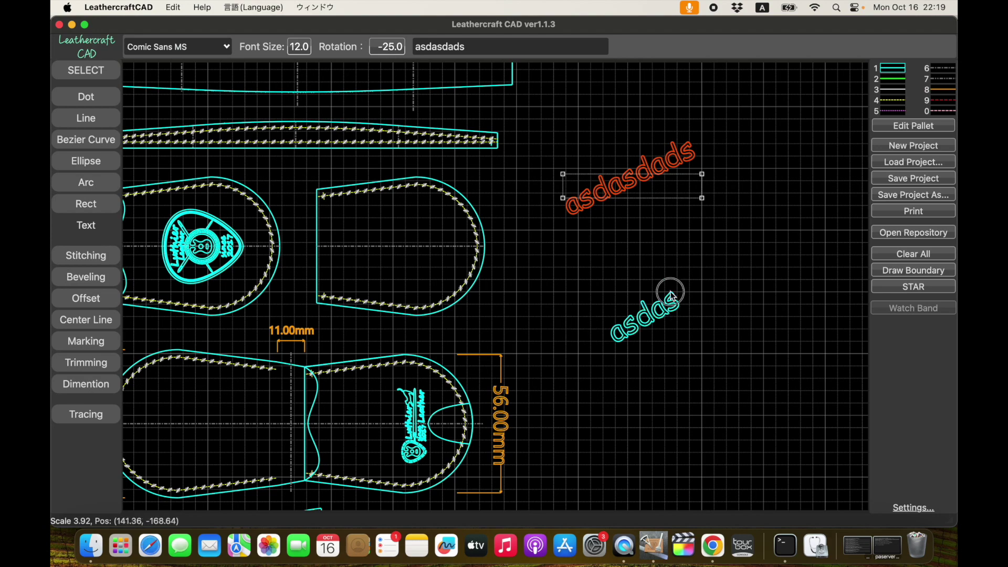
pyautogui.click(662, 206)
pyautogui.click(635, 175)
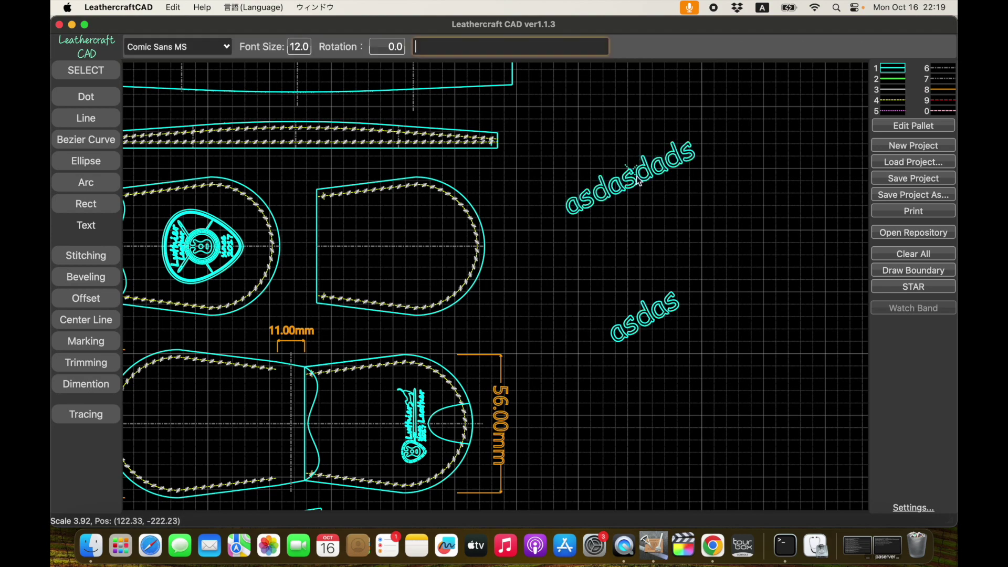
pyautogui.click(640, 180)
pyautogui.moveTo(641, 180); pyautogui.dragTo(657, 173)
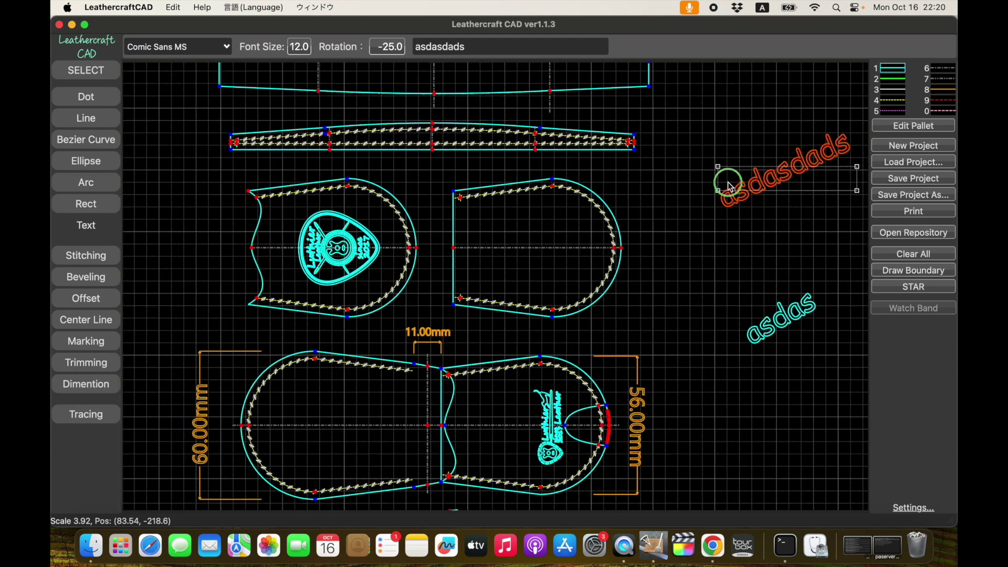
pyautogui.moveTo(538, 188); pyautogui.dragTo(731, 187, button='middle')
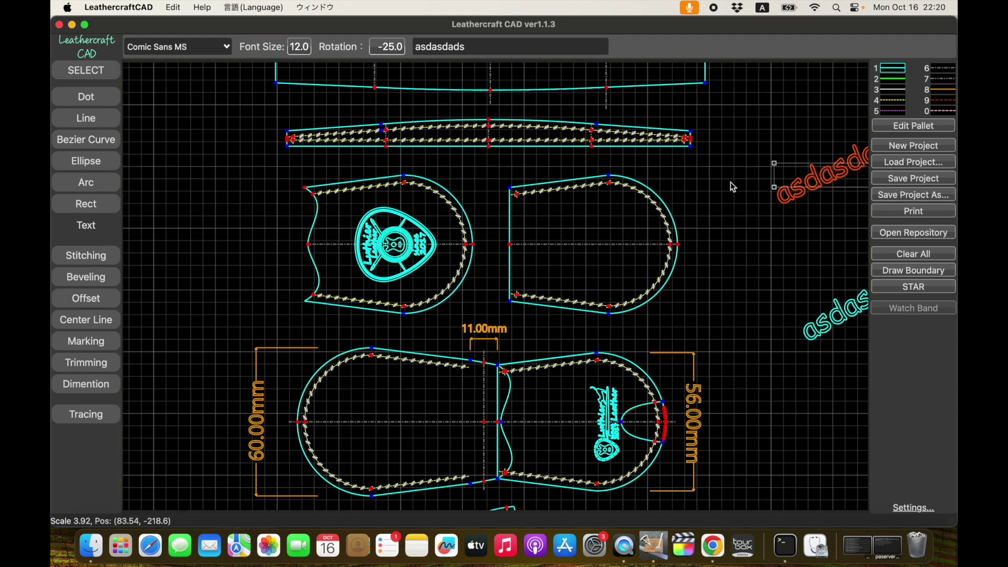